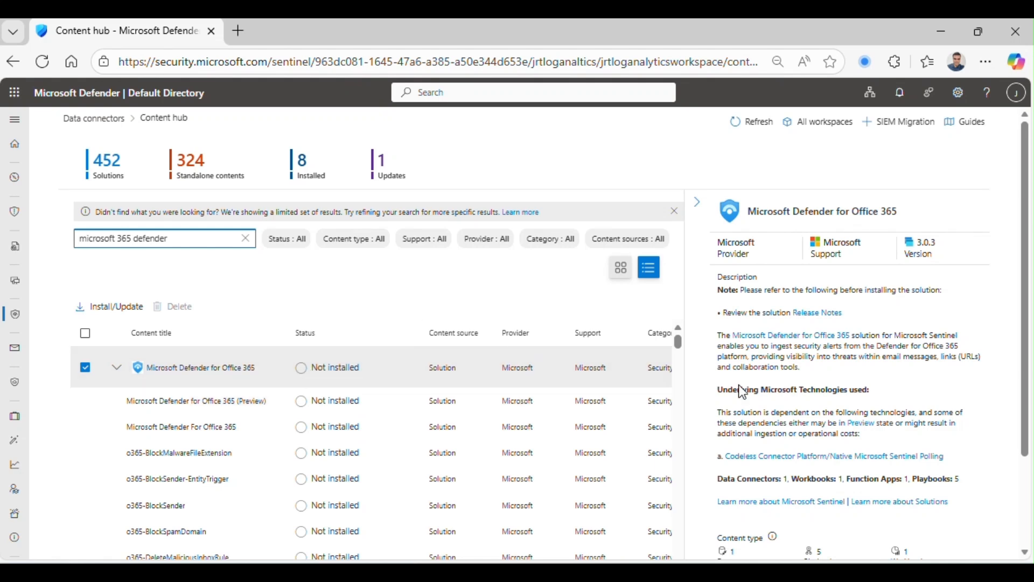
# Install the selected Microsoft Defender for Office 365 solution from the Content hub
pyautogui.scroll(-2, 808, 221)
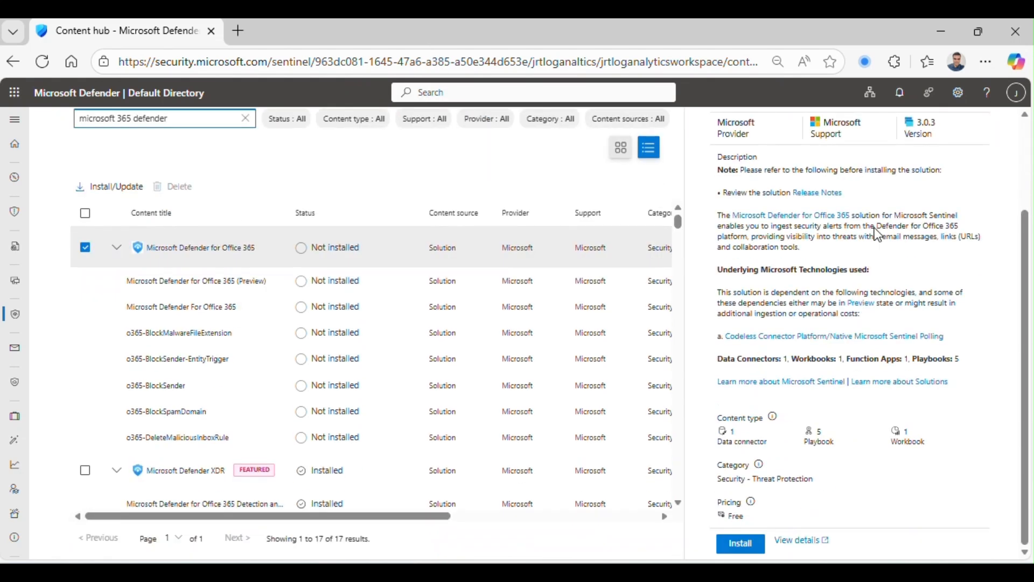
pyautogui.click(741, 544)
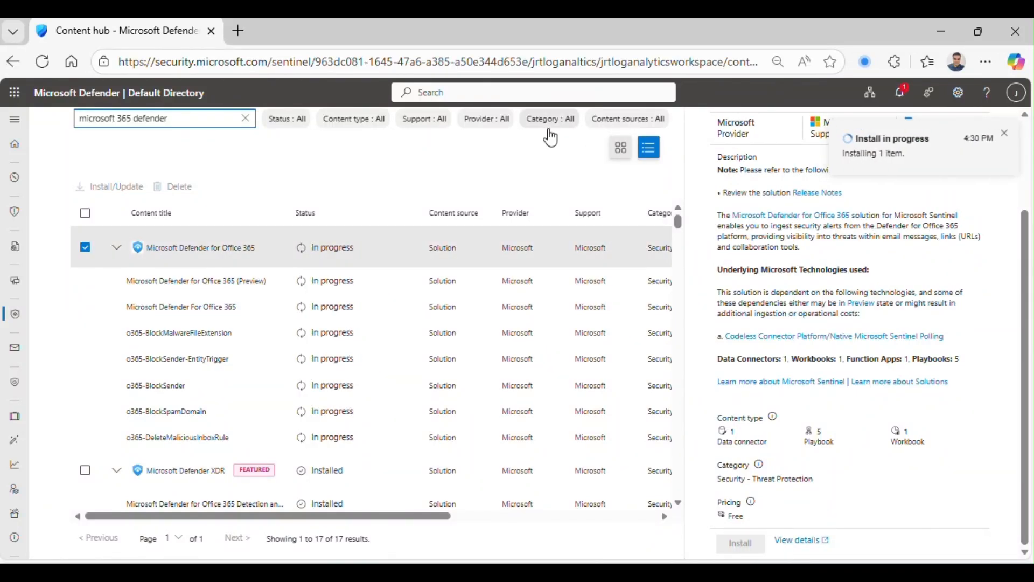
pyautogui.scroll(-3, 489, 341)
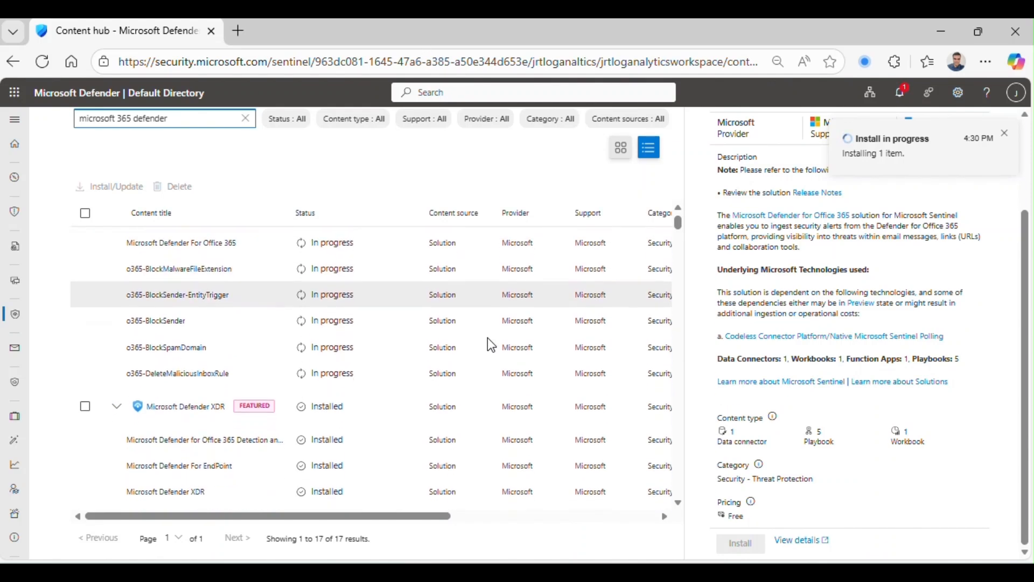
pyautogui.scroll(-1, 490, 343)
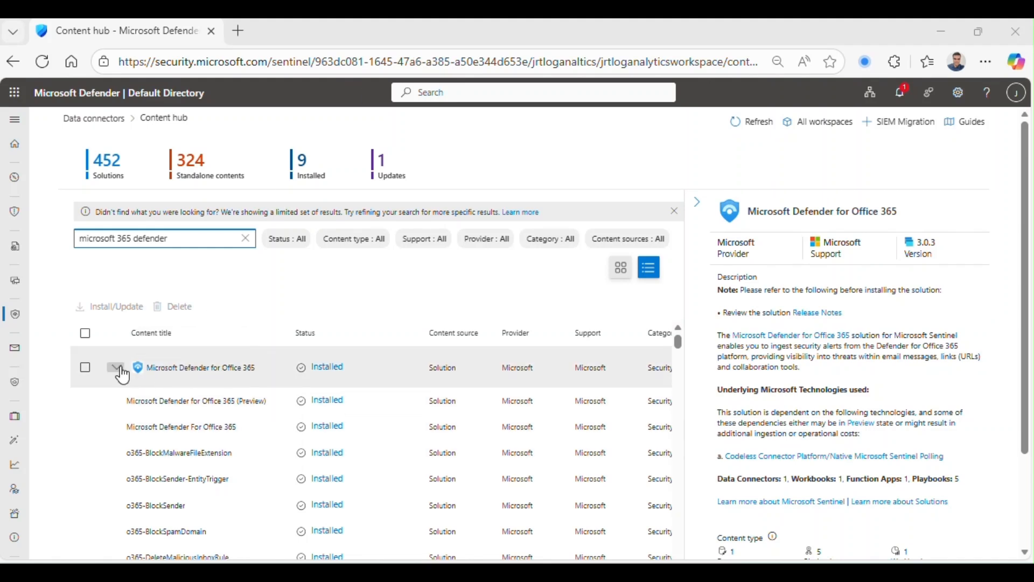
# Check the installation status of the Defender solutions in the Content hub, and consult the Sentinel implementation steps in the OneNote notes
pyautogui.scroll(5, 286, 467)
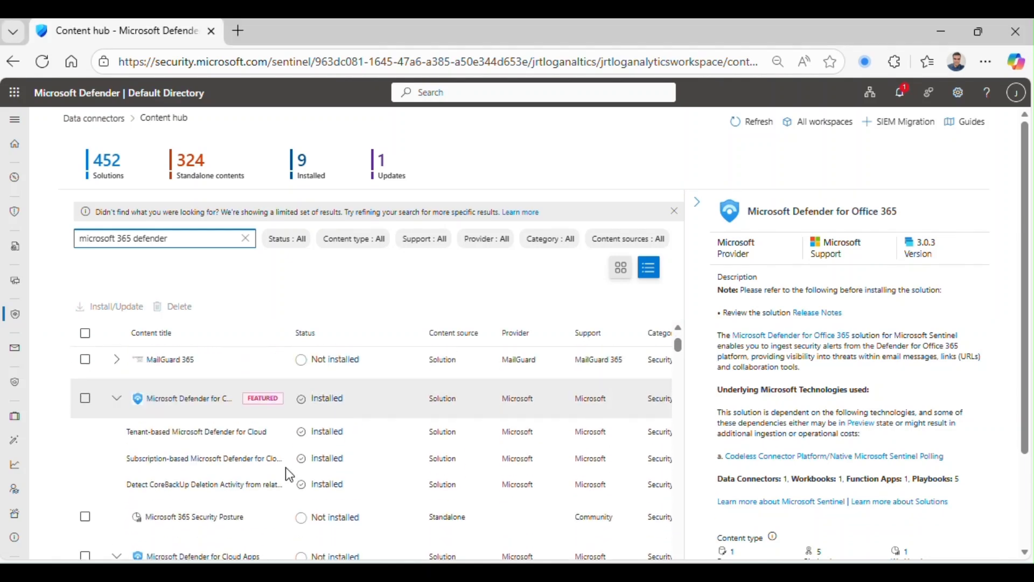
pyautogui.scroll(-3, 285, 467)
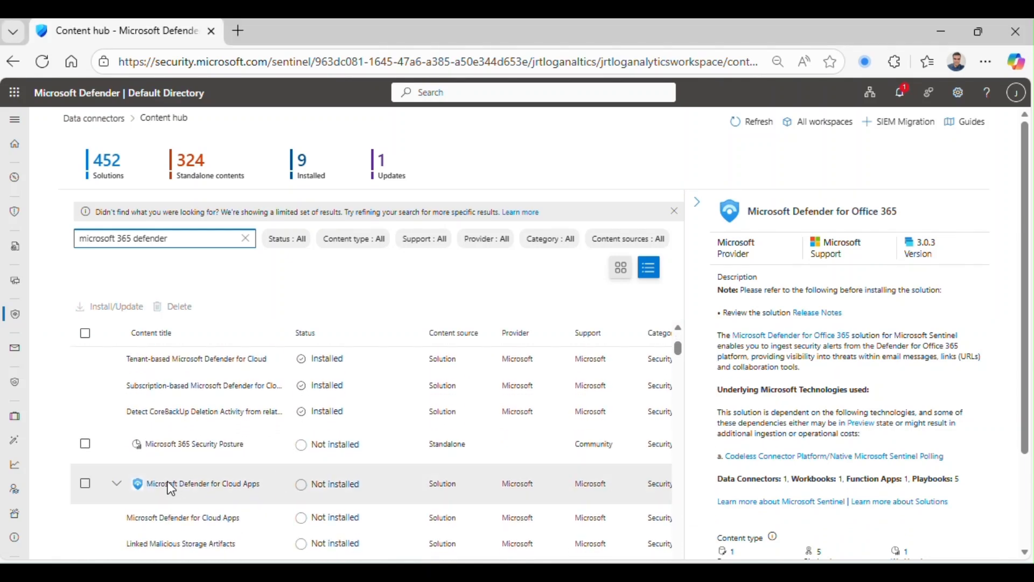
pyautogui.scroll(-5, 220, 485)
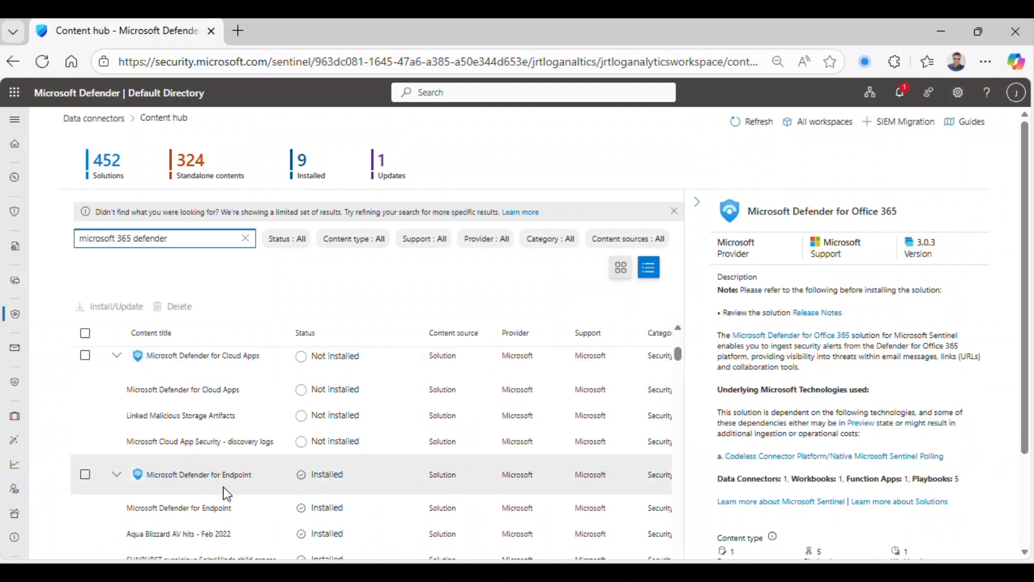
pyautogui.scroll(8, 260, 474)
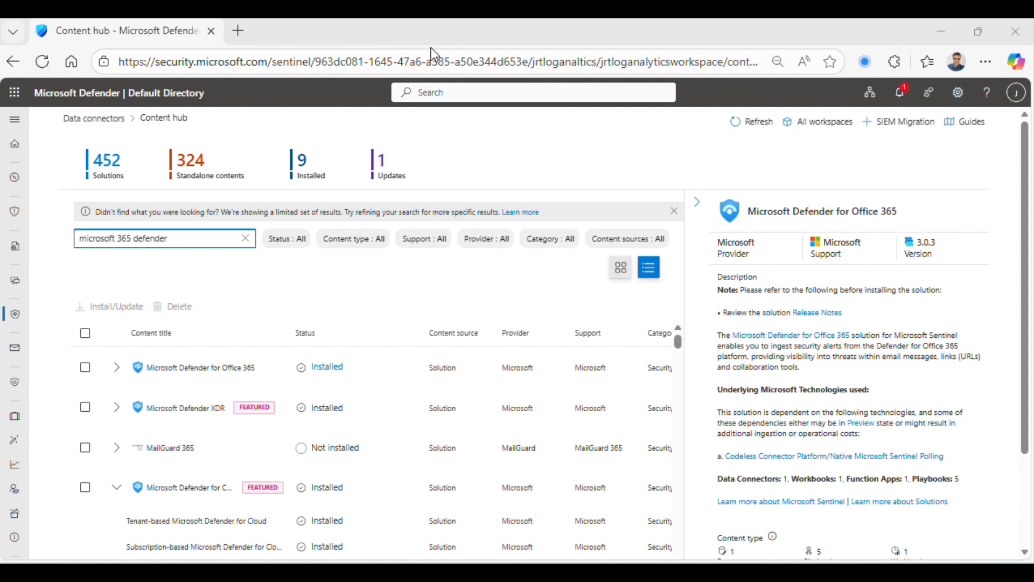
pyautogui.hotkey('alt', 'Tab')
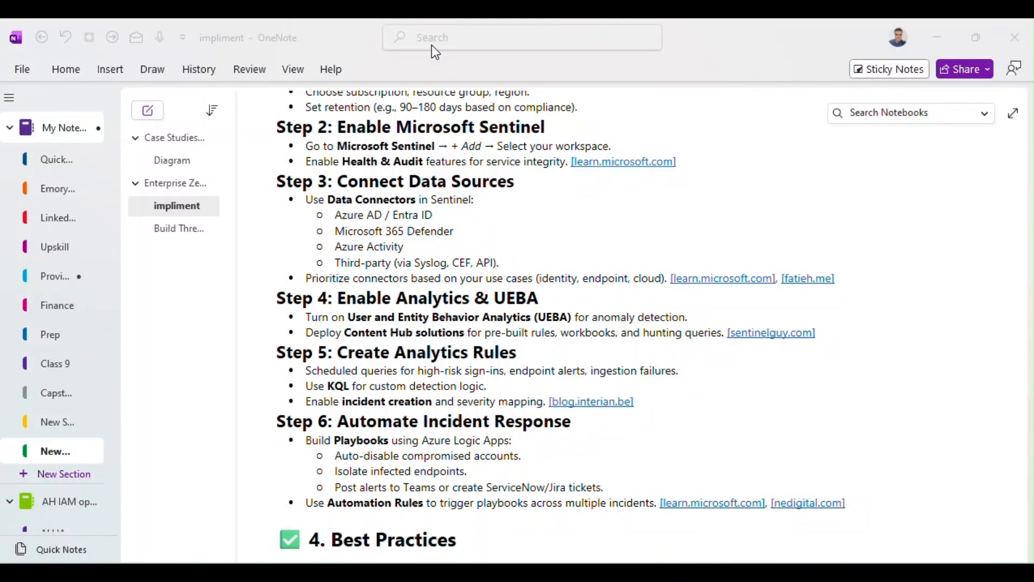
pyautogui.hotkey('alt', 'Tab')
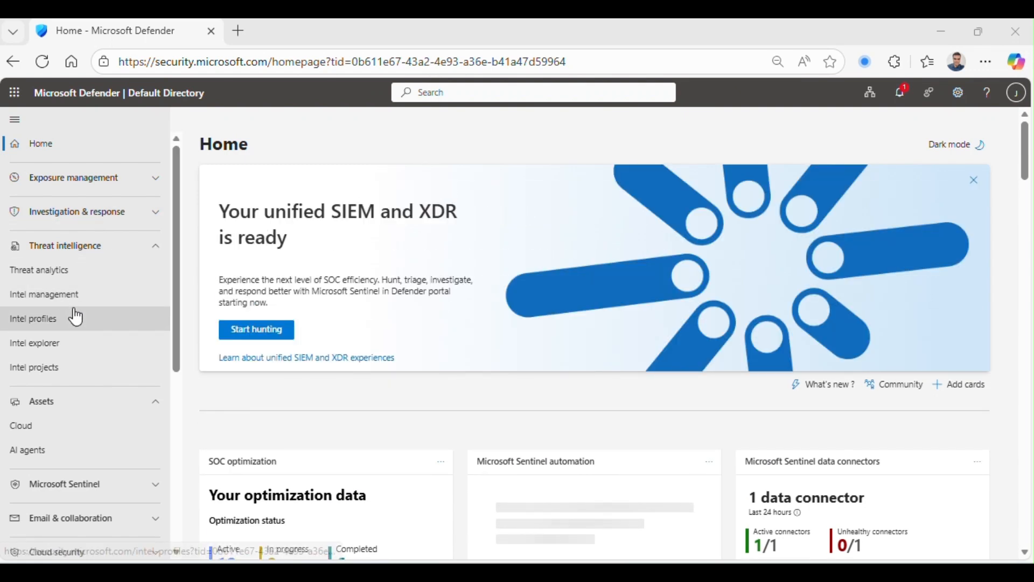
# Open the Microsoft Sentinel settings from the Defender system settings and show the details of the jrtloganalyticsworkspace workspace
pyautogui.scroll(-5, 76, 316)
pyautogui.scroll(5, 72, 332)
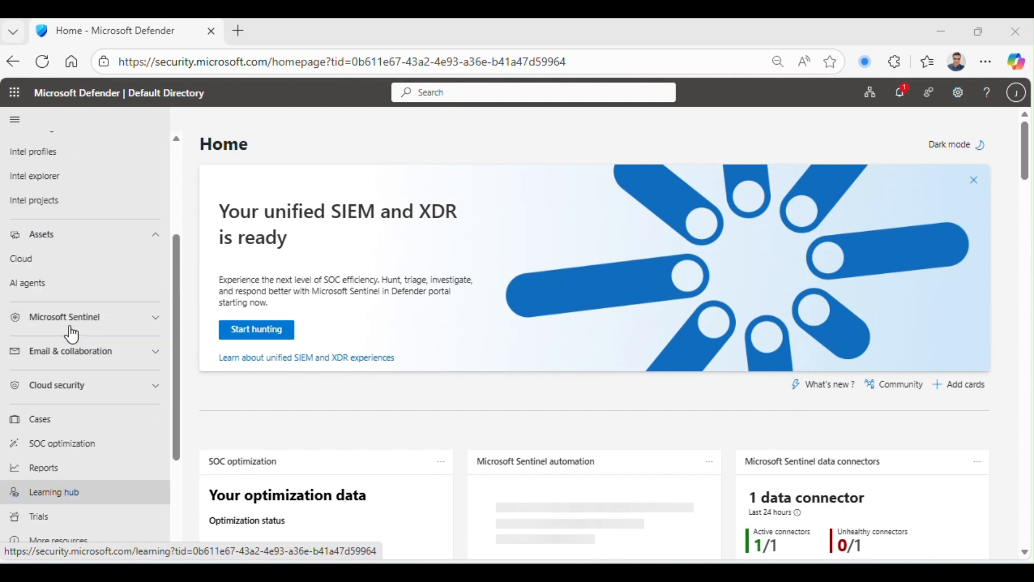
pyautogui.scroll(-5, 71, 332)
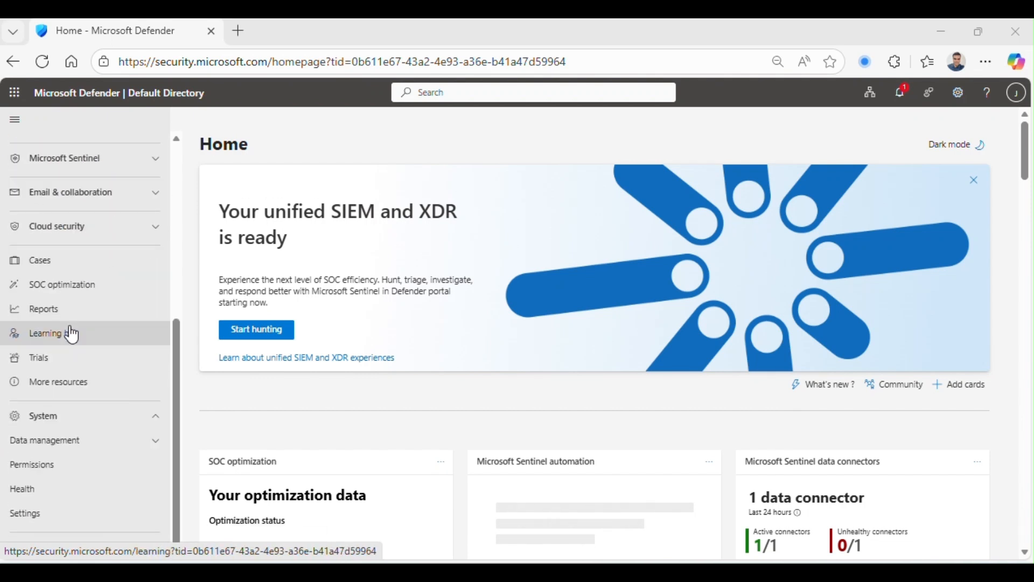
pyautogui.click(36, 519)
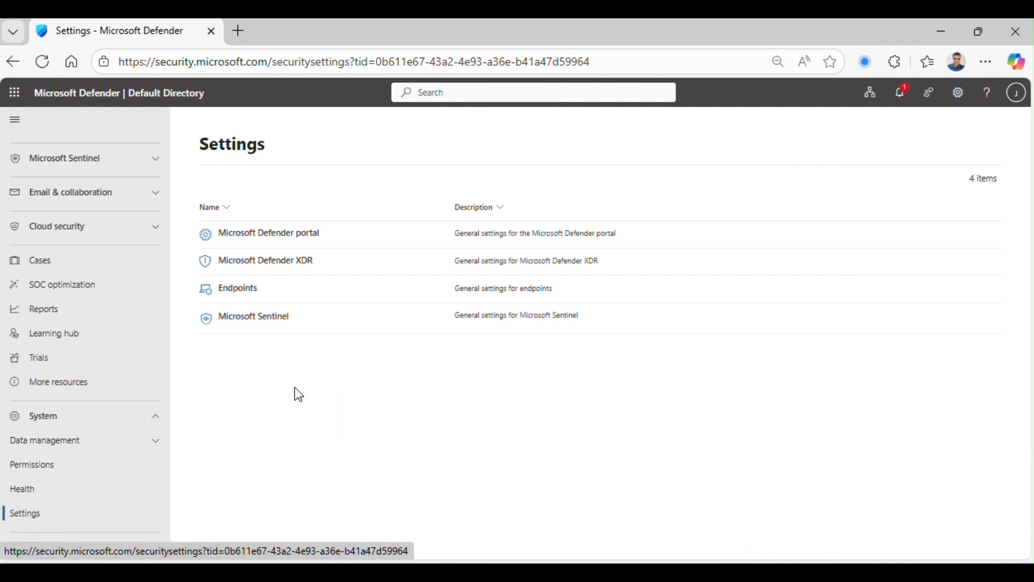
pyautogui.click(262, 326)
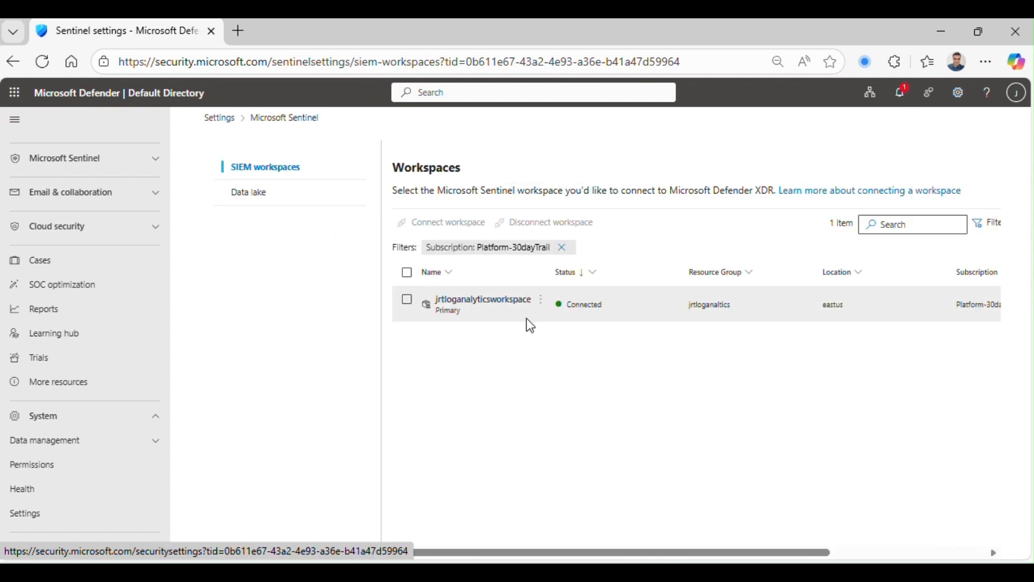
pyautogui.click(487, 299)
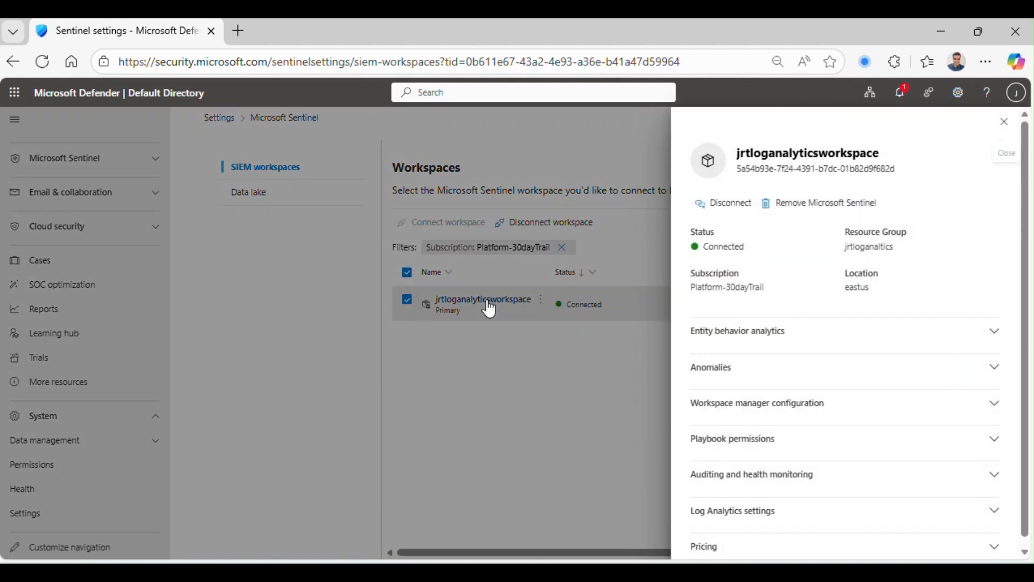
# Open the workspace's entity behavior analytics configuration and turn on the UEBA feature
pyautogui.click(791, 343)
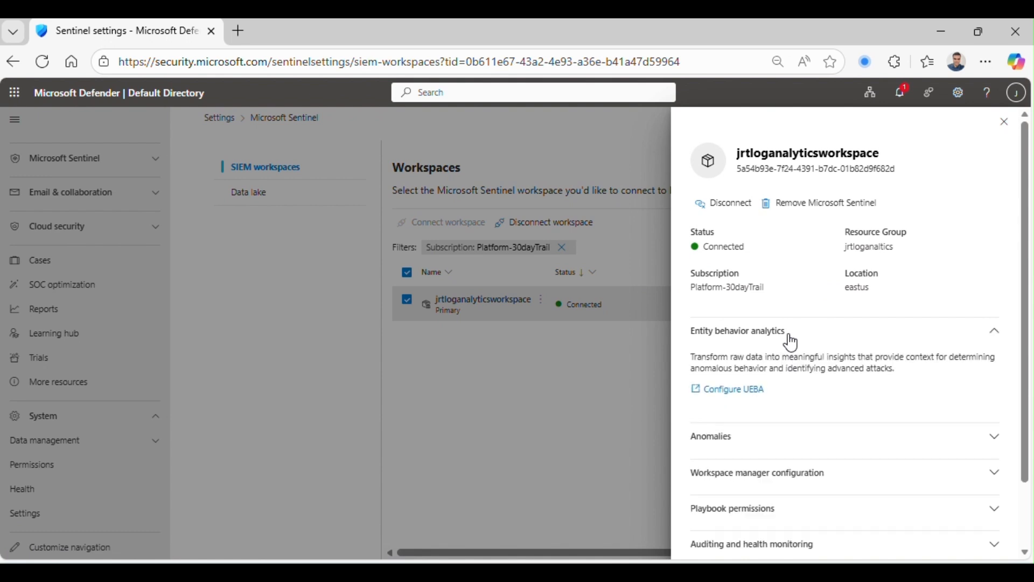
pyautogui.click(730, 393)
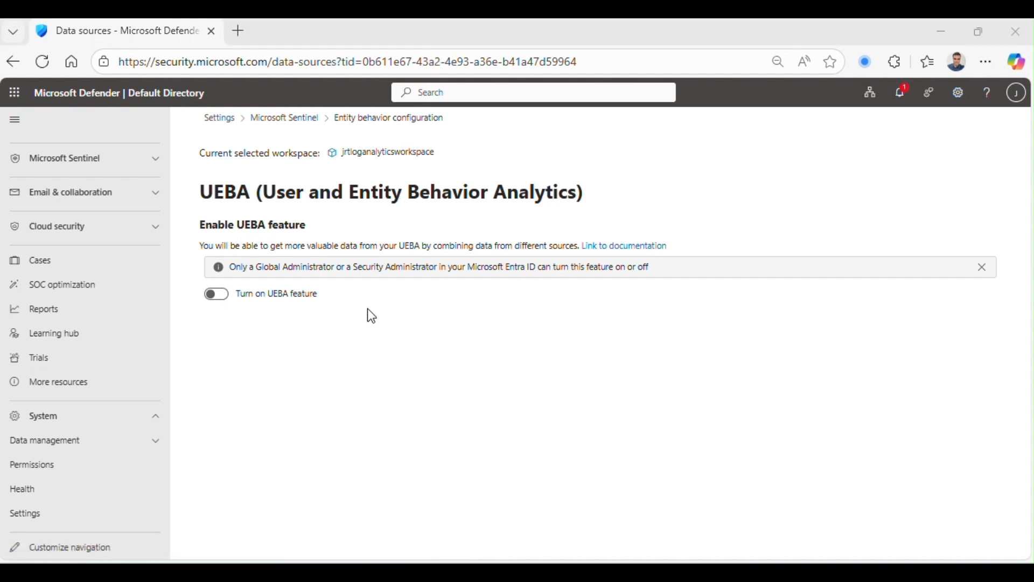
pyautogui.click(227, 302)
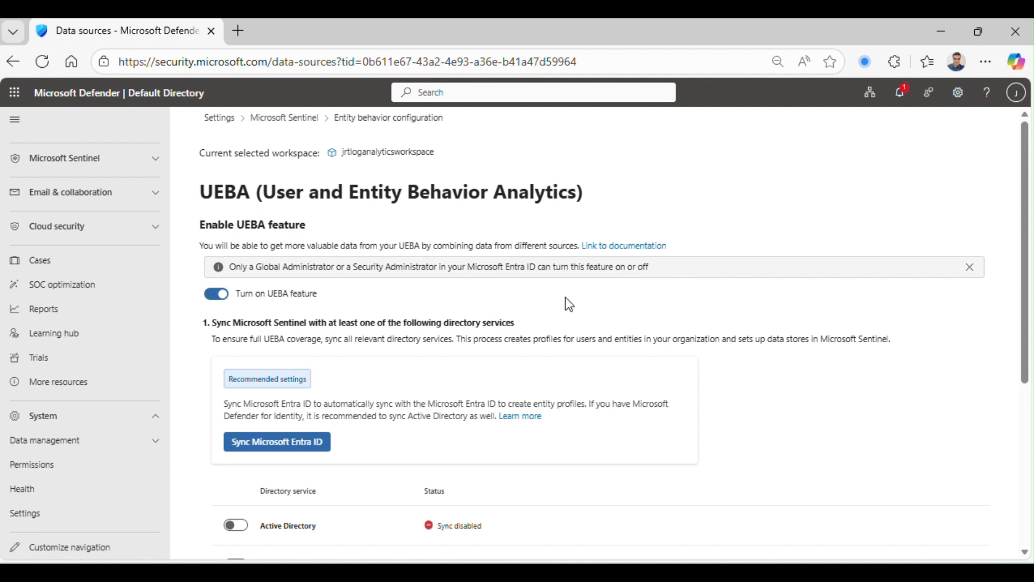
# Sync Microsoft Sentinel with the Microsoft Entra ID directory service using the recommended UEBA setting
pyautogui.scroll(-2, 420, 351)
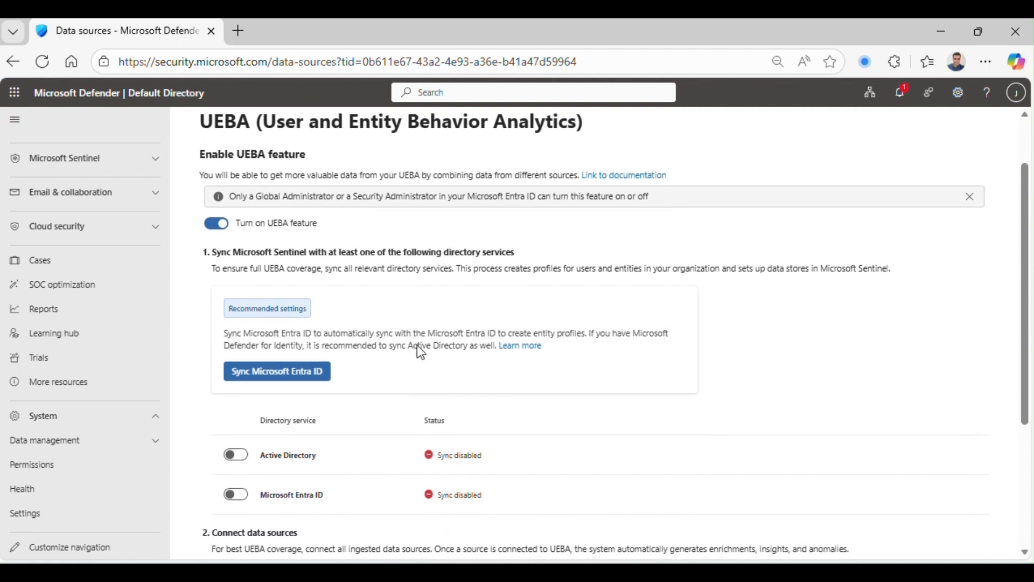
pyautogui.scroll(-1, 420, 351)
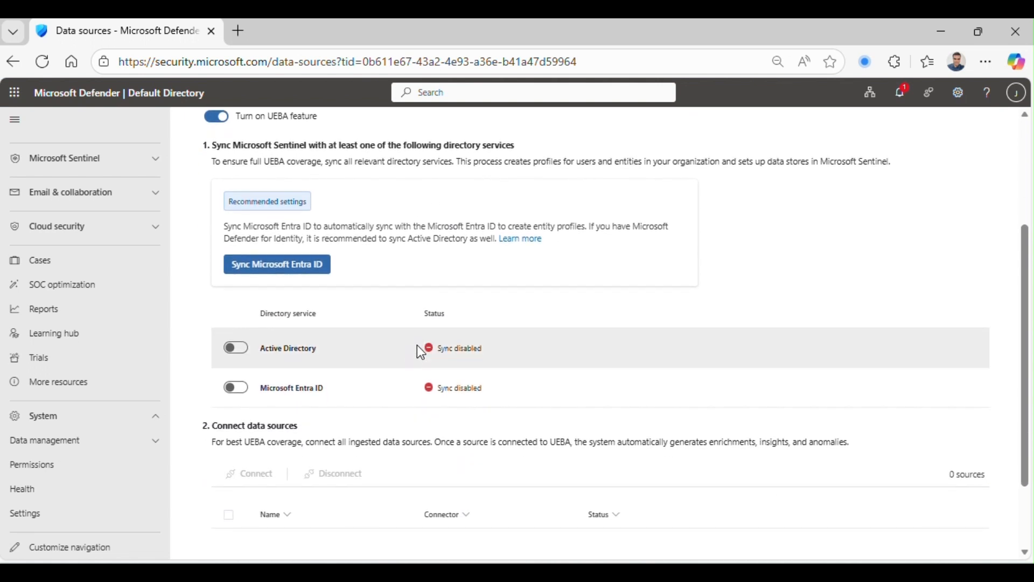
pyautogui.scroll(1, 377, 292)
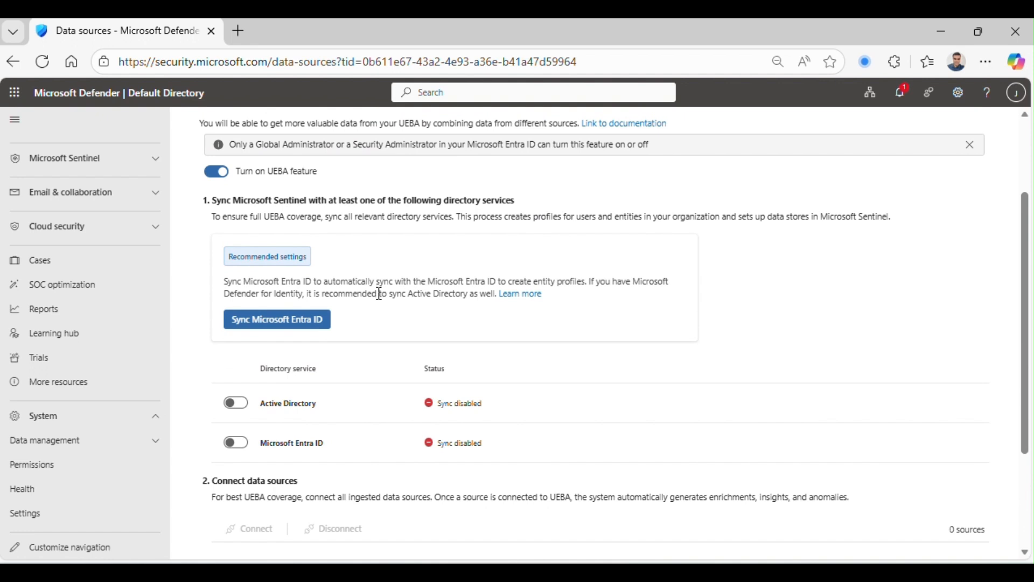
pyautogui.click(286, 325)
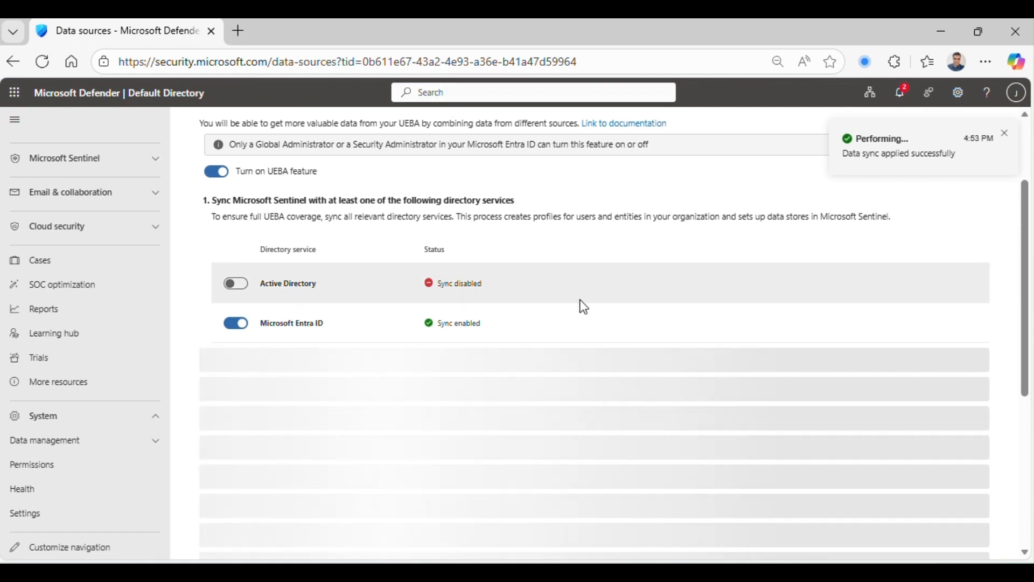
# Examine the directory sync status and the list of UEBA data sources with their connectors and connection status
pyautogui.scroll(-2, 585, 307)
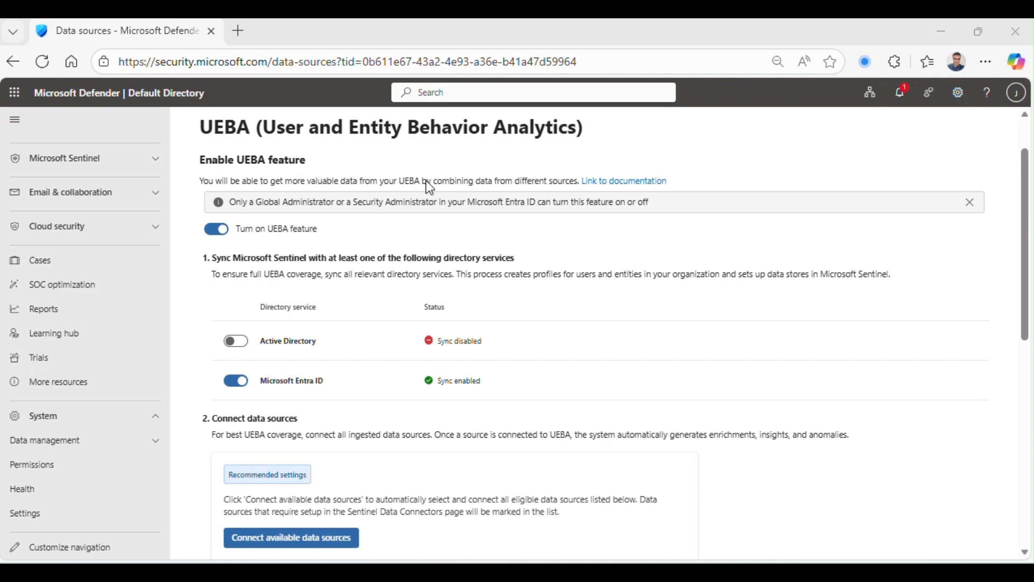
pyautogui.scroll(-2, 374, 282)
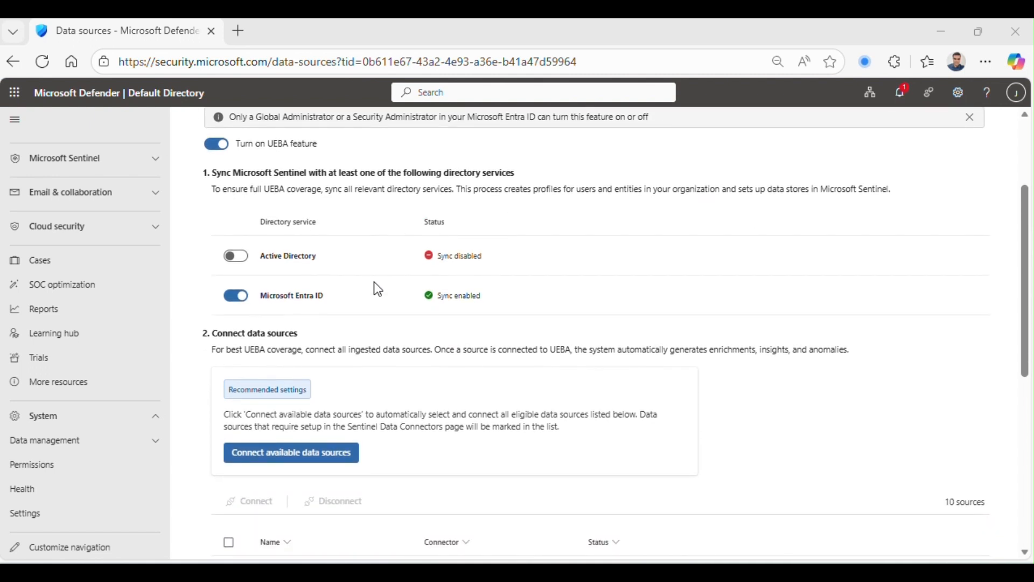
pyautogui.scroll(-1, 375, 284)
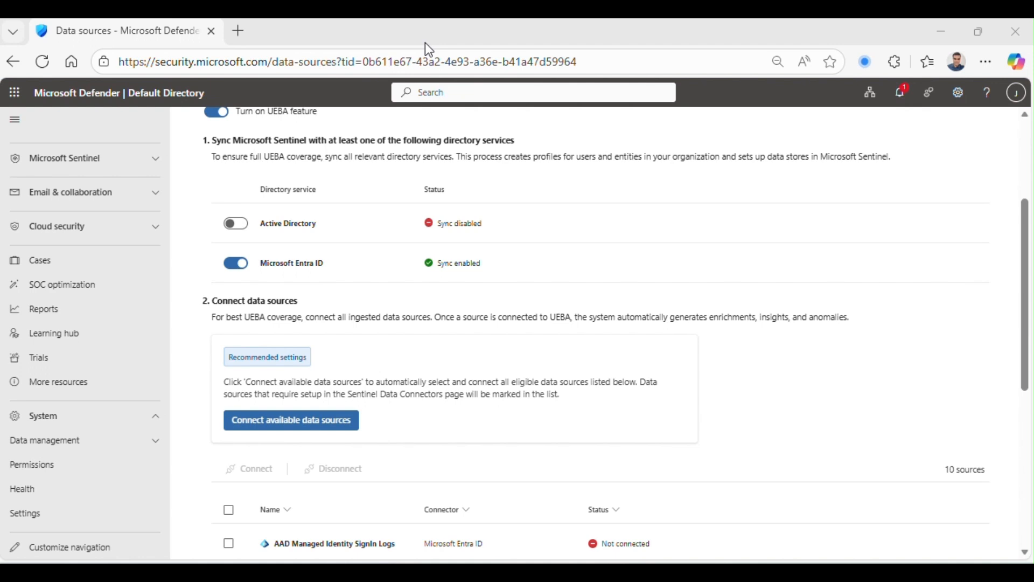
pyautogui.scroll(-2, 431, 63)
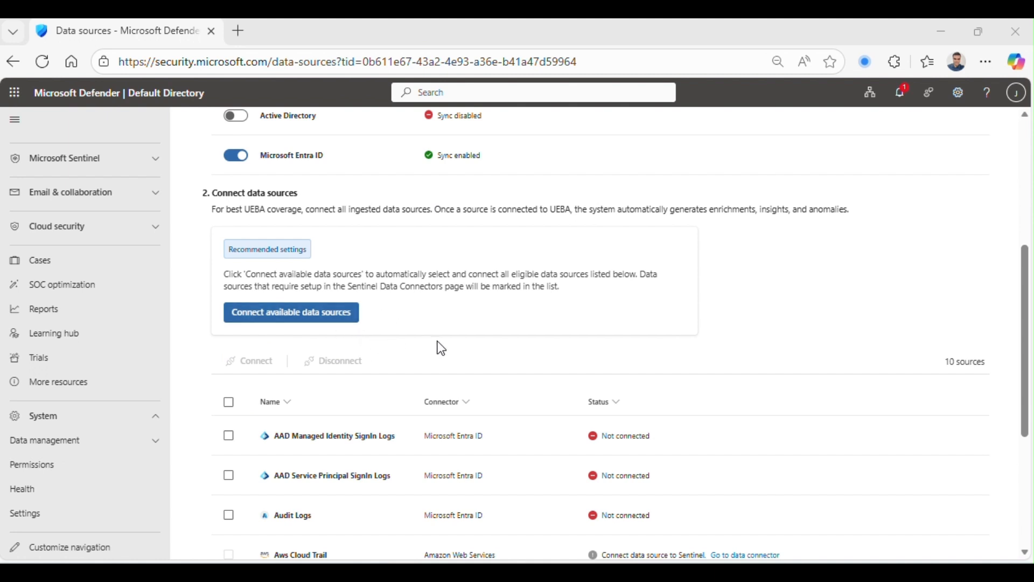
pyautogui.scroll(-3, 440, 348)
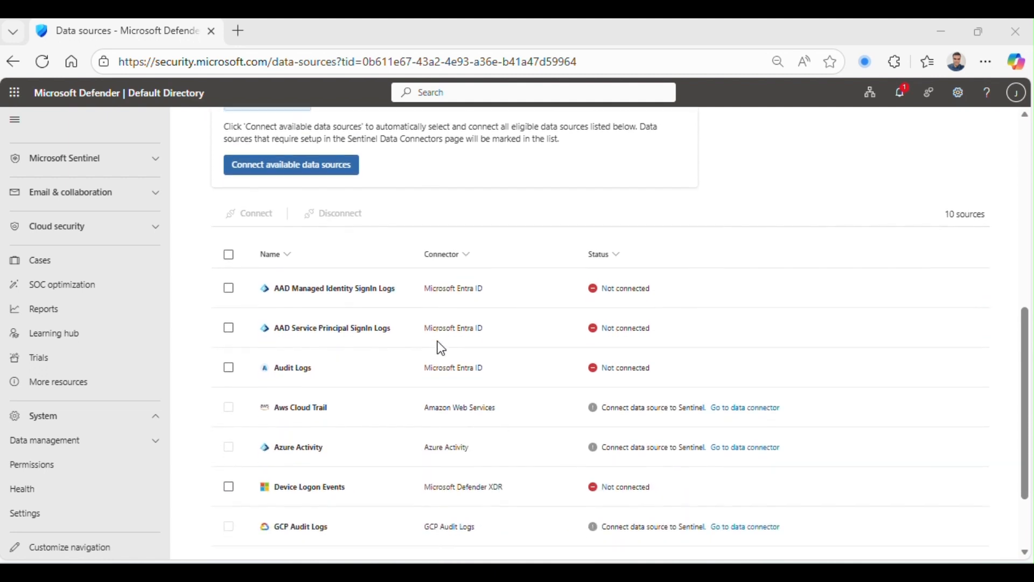
pyautogui.scroll(-2, 411, 429)
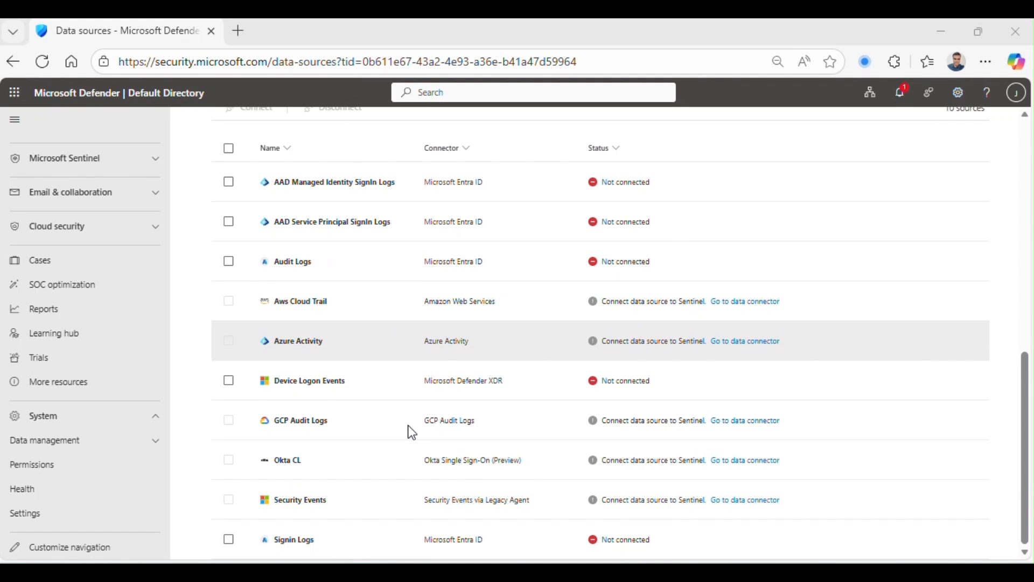
pyautogui.scroll(1, 412, 431)
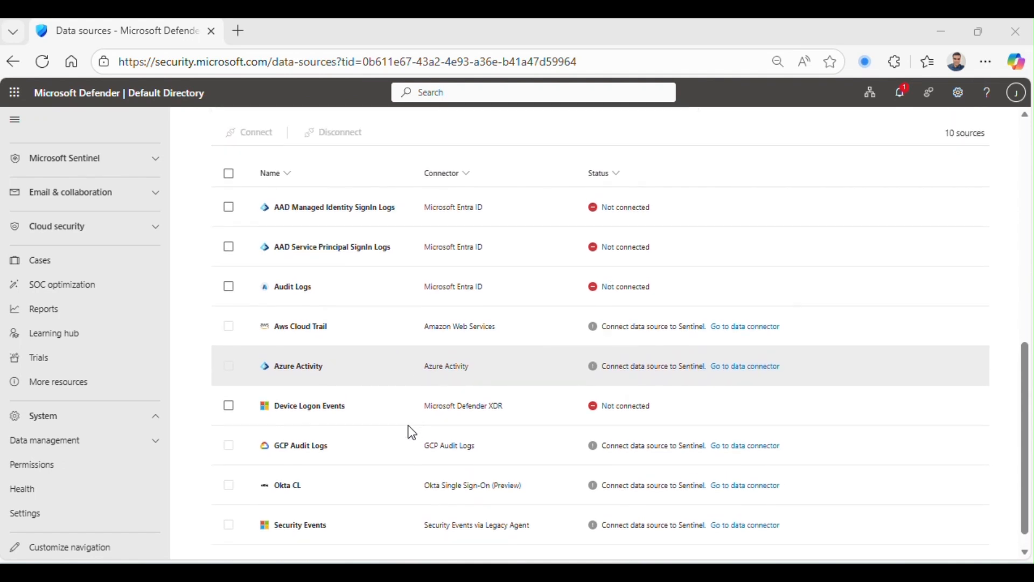
pyautogui.scroll(-1, 412, 432)
pyautogui.scroll(2, 409, 430)
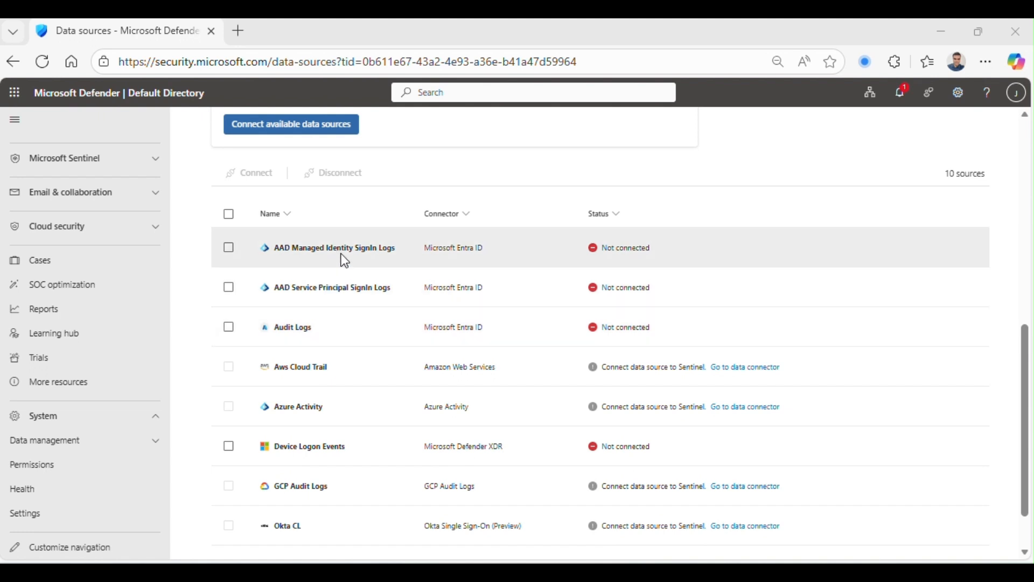
pyautogui.scroll(-1, 346, 325)
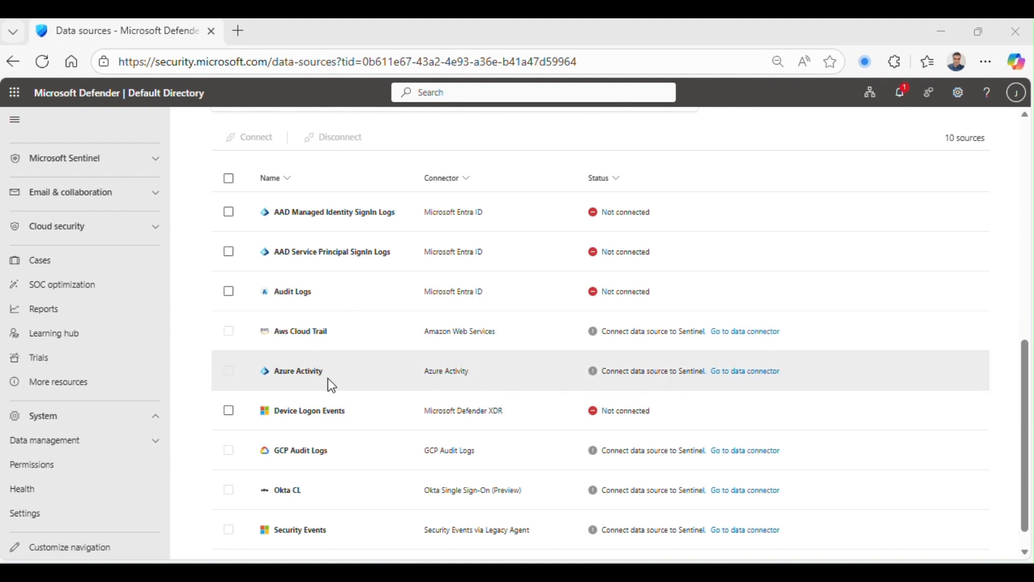
pyautogui.scroll(-1, 332, 385)
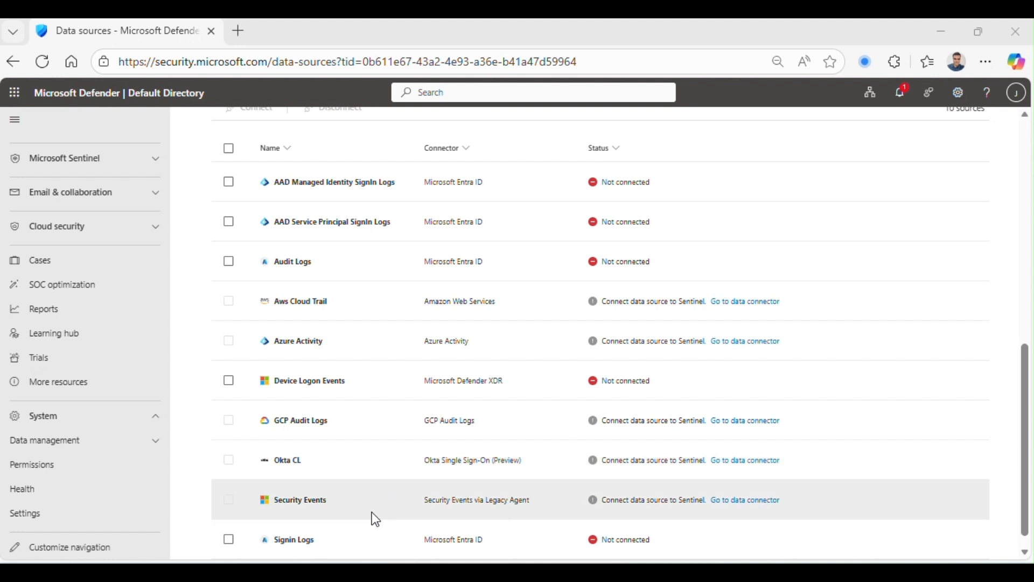
# Connect all available data sources to UEBA through the recommended settings and review their connection status
pyautogui.scroll(5, 373, 515)
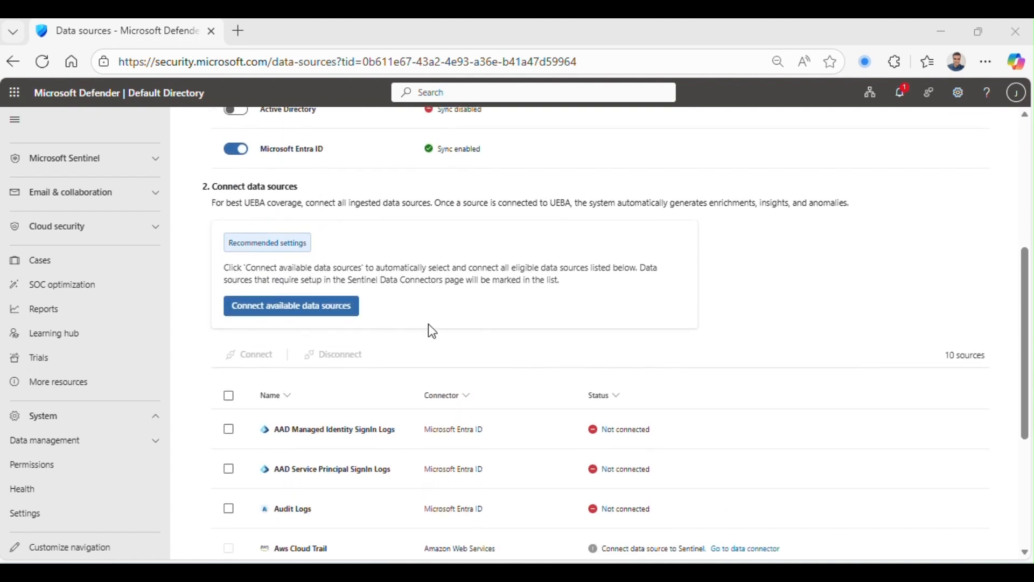
pyautogui.click(315, 305)
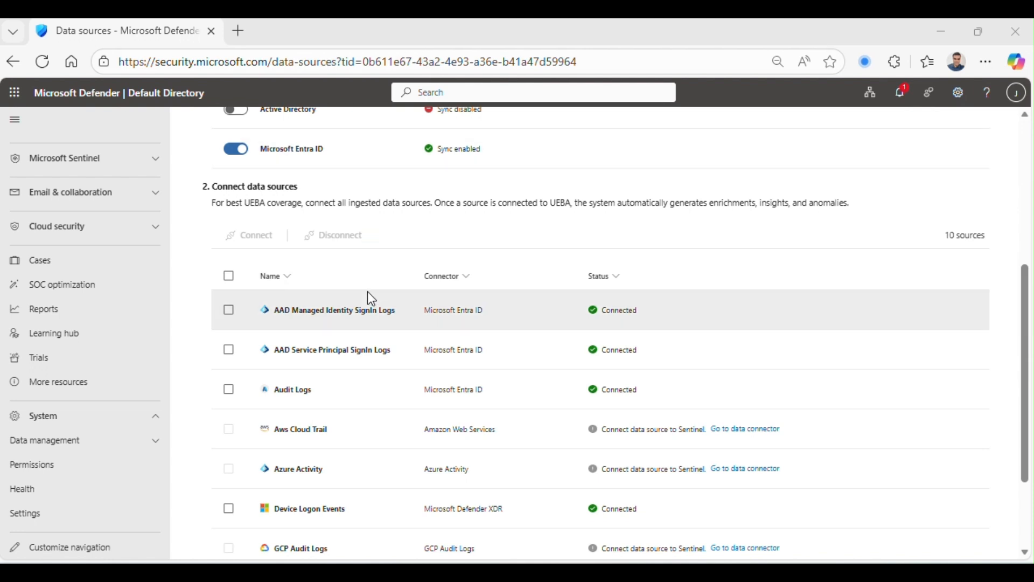
pyautogui.scroll(-2, 438, 291)
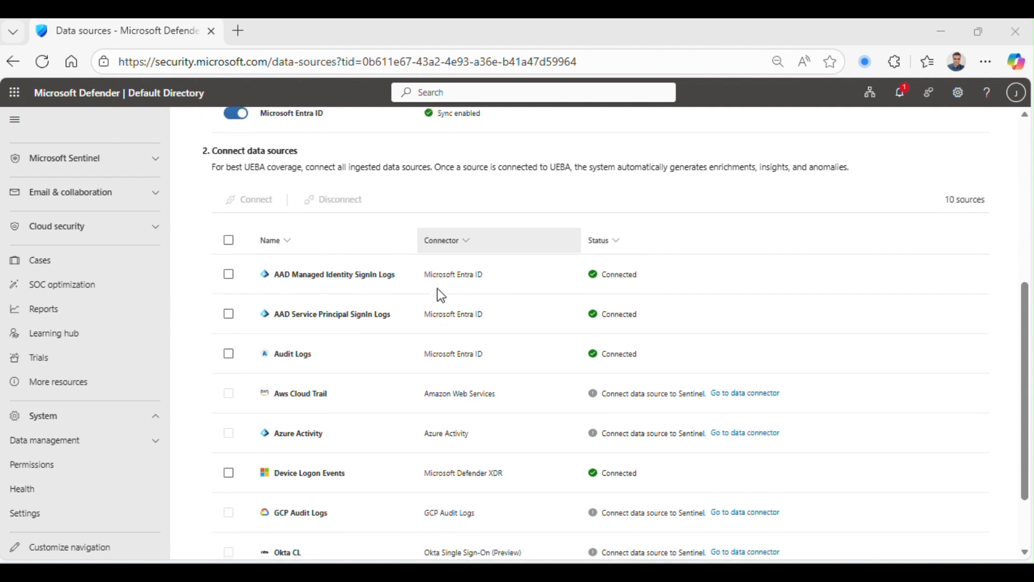
# Review the finished UEBA configuration, checking the feature setting, the directory service sync and each data source's connector and connection status
pyautogui.scroll(-1, 438, 291)
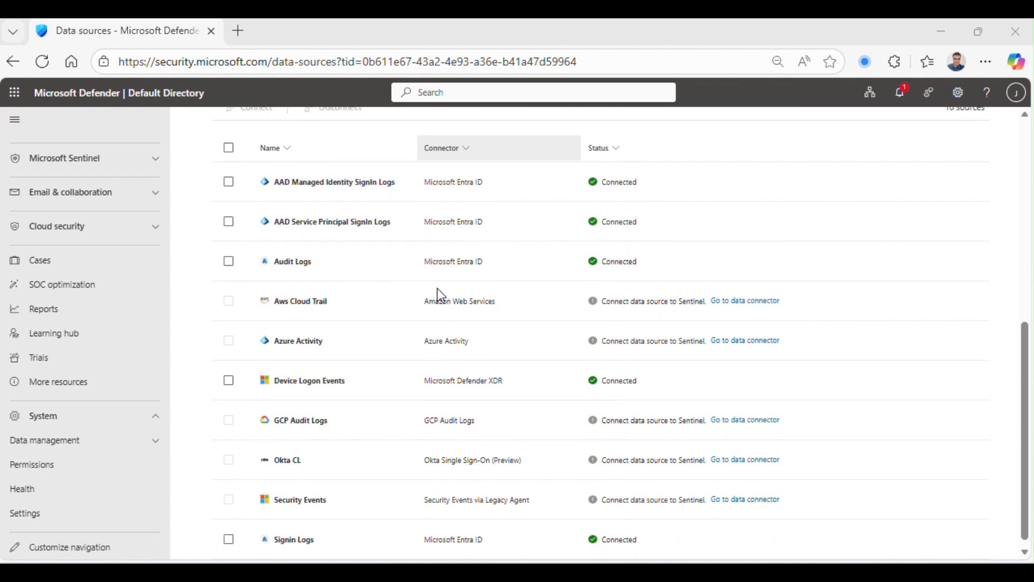
pyautogui.scroll(5, 437, 289)
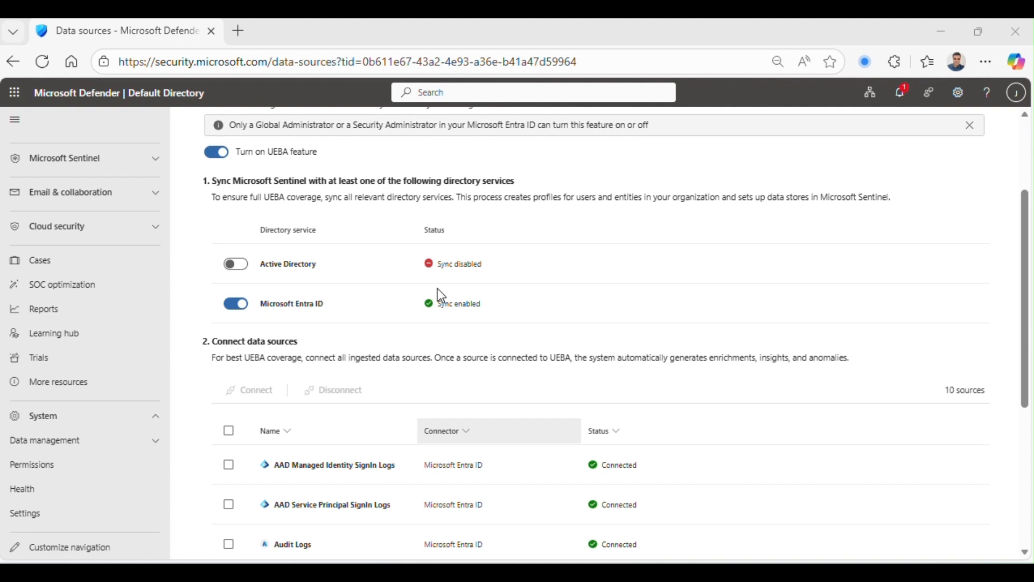
pyautogui.scroll(-2, 438, 290)
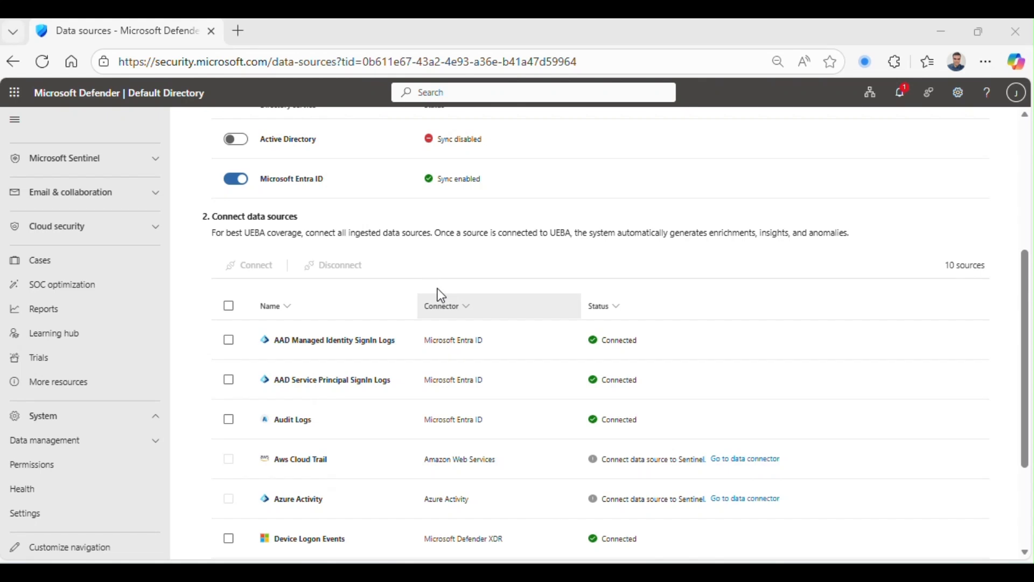
pyautogui.scroll(-1, 440, 295)
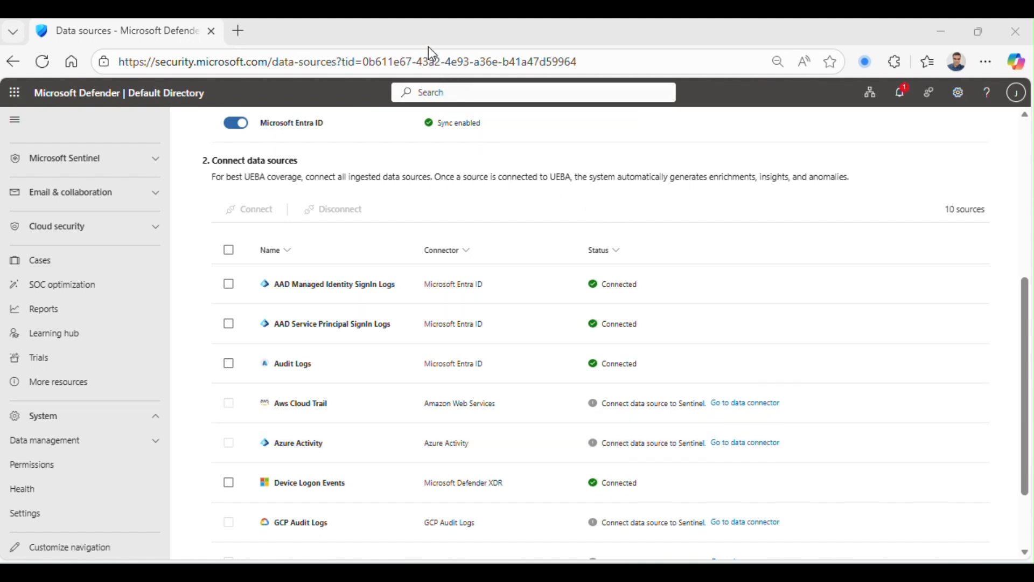
pyautogui.scroll(-2, 578, 369)
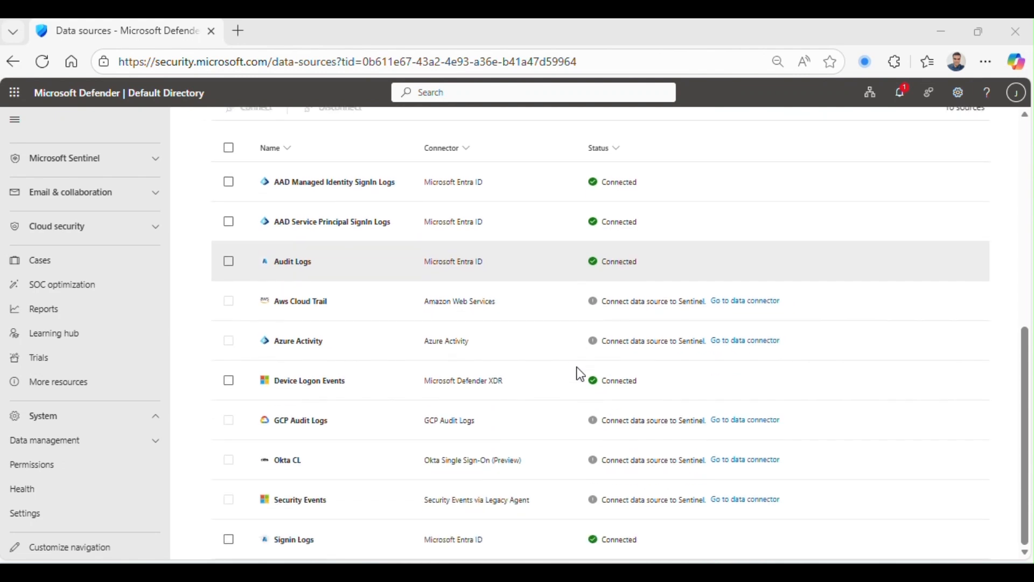
pyautogui.scroll(3, 580, 372)
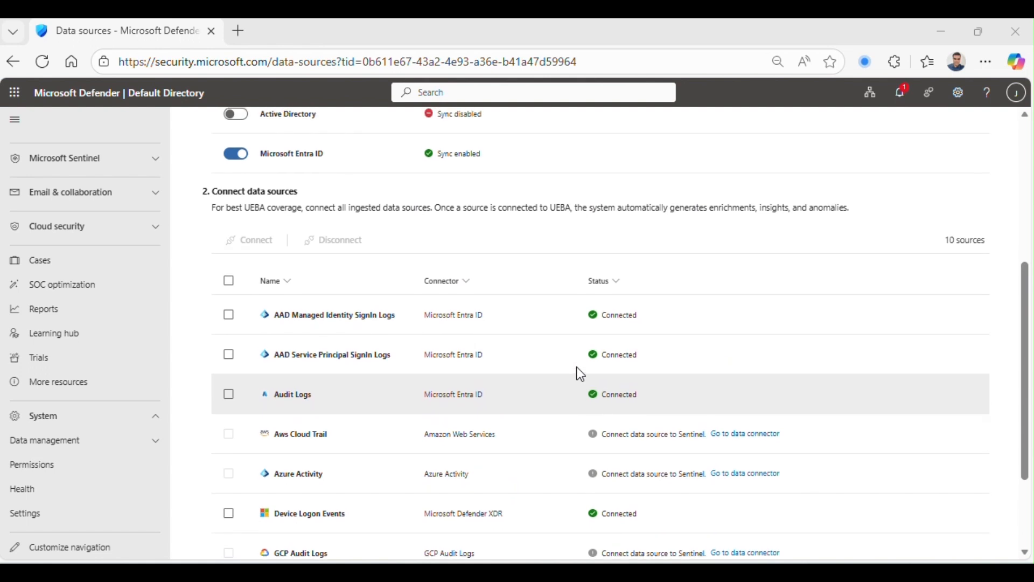
pyautogui.scroll(1, 580, 373)
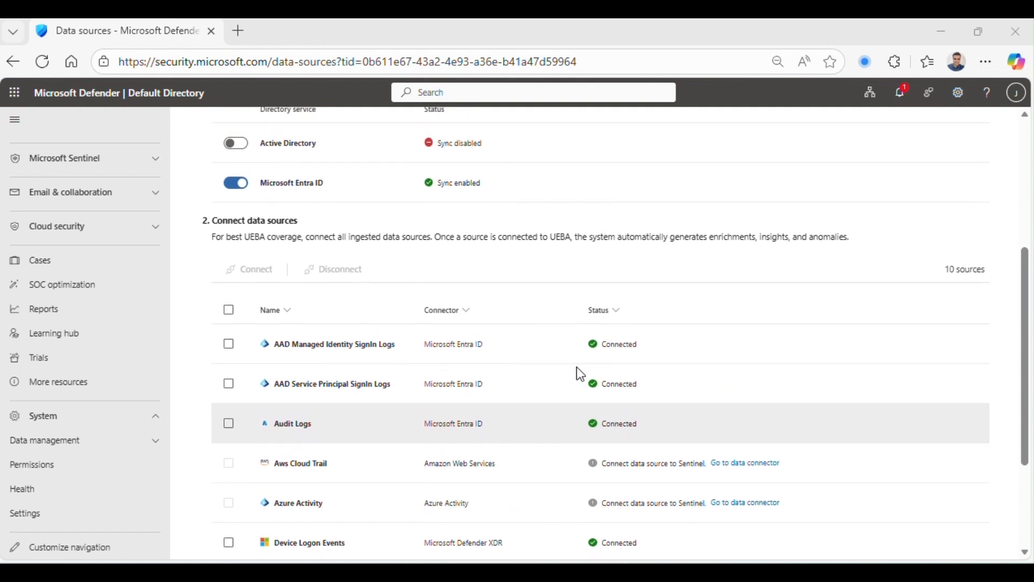
pyautogui.scroll(-3, 580, 373)
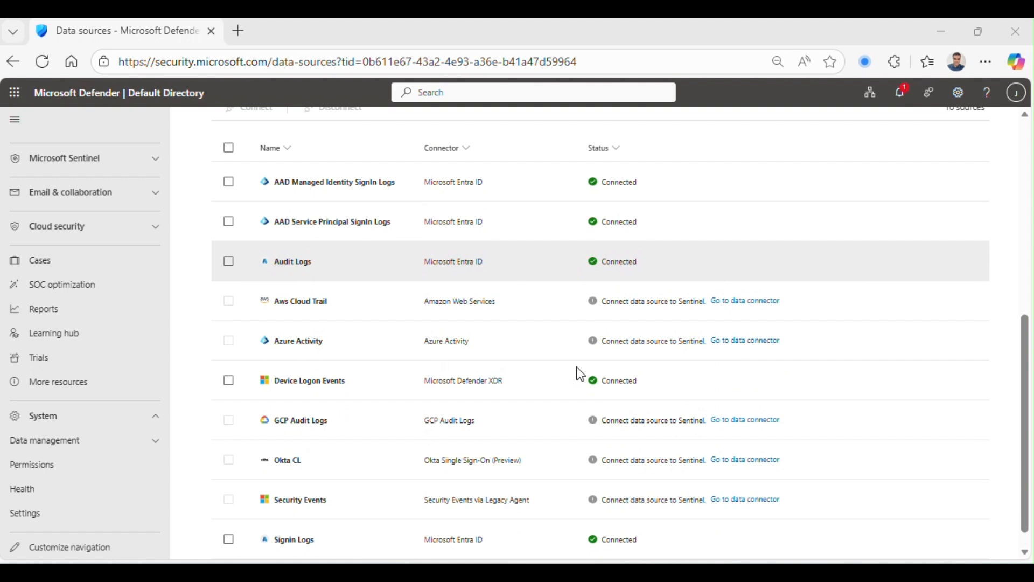
pyautogui.scroll(8, 578, 370)
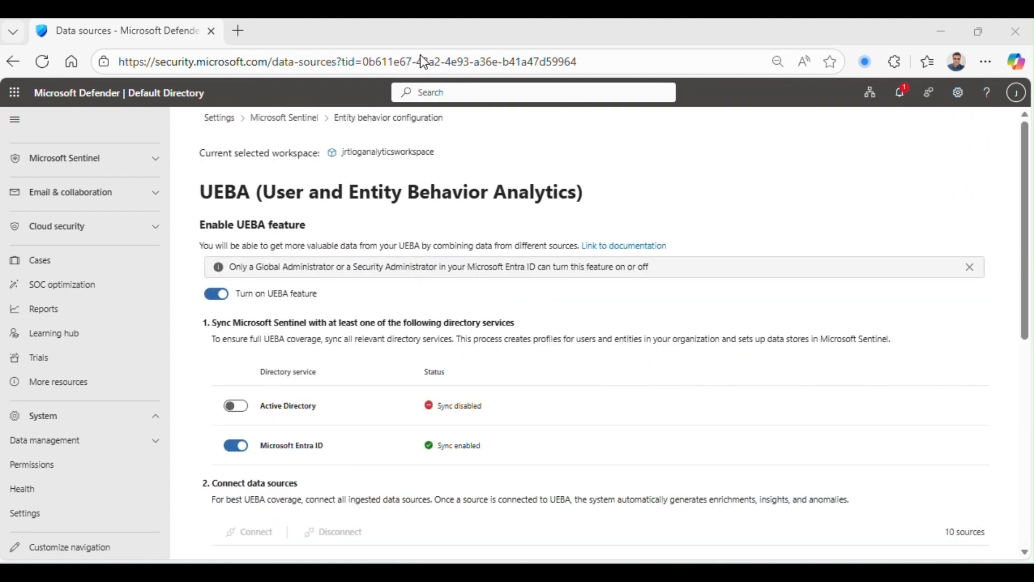